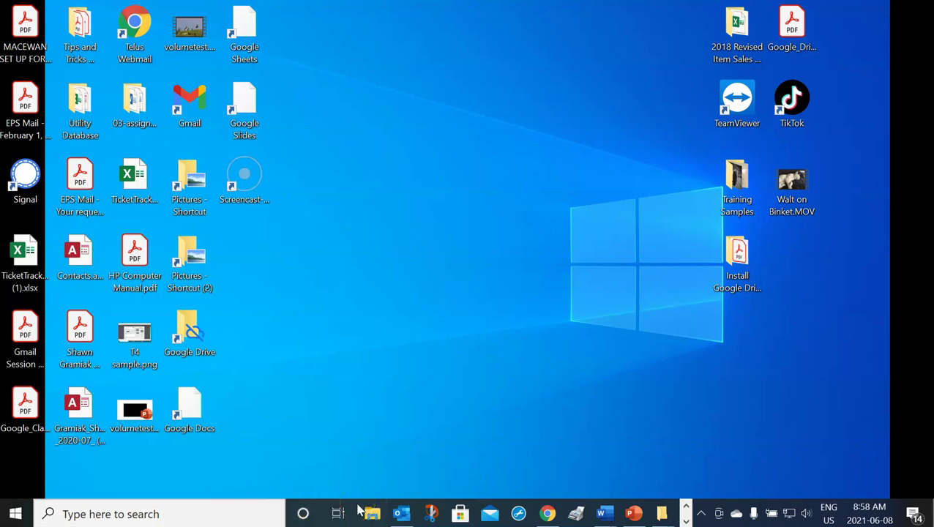
# Check the taskbar's display options for the Windows search box.
pyautogui.rightClick(359, 511)
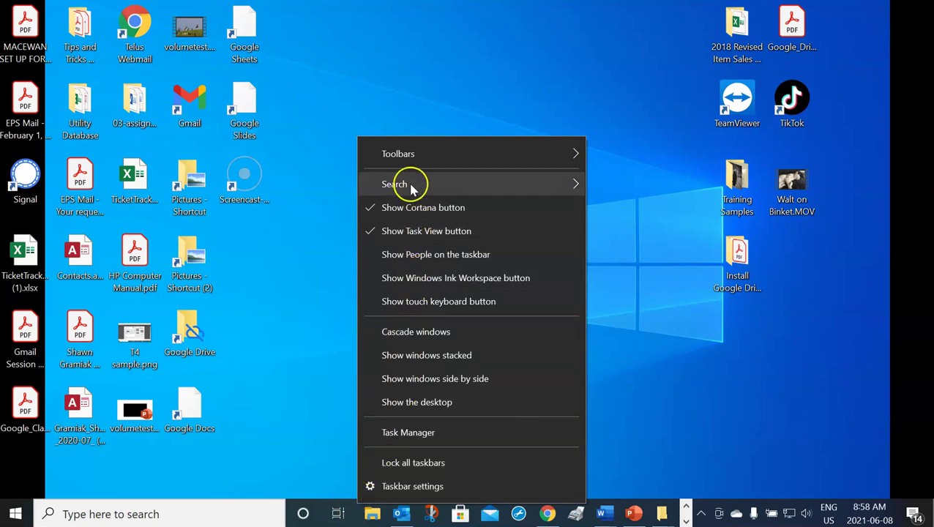
pyautogui.moveTo(411, 185)
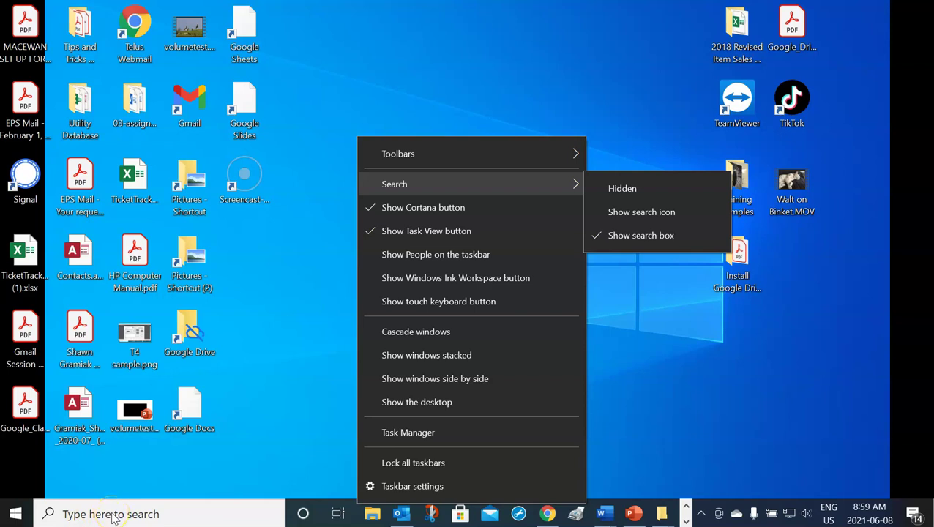
pyautogui.click(452, 65)
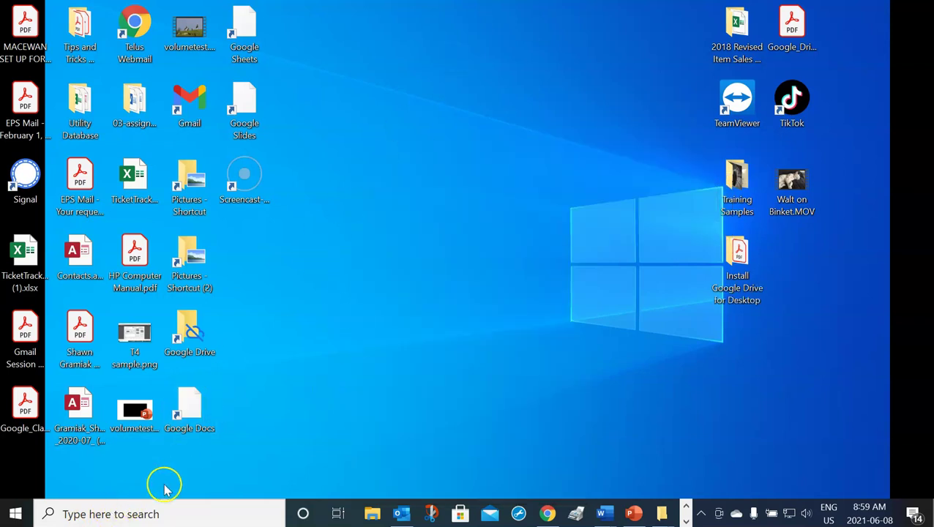
# Search Windows for "cats", filter the results to documents, and return to all results.
pyautogui.click(122, 516)
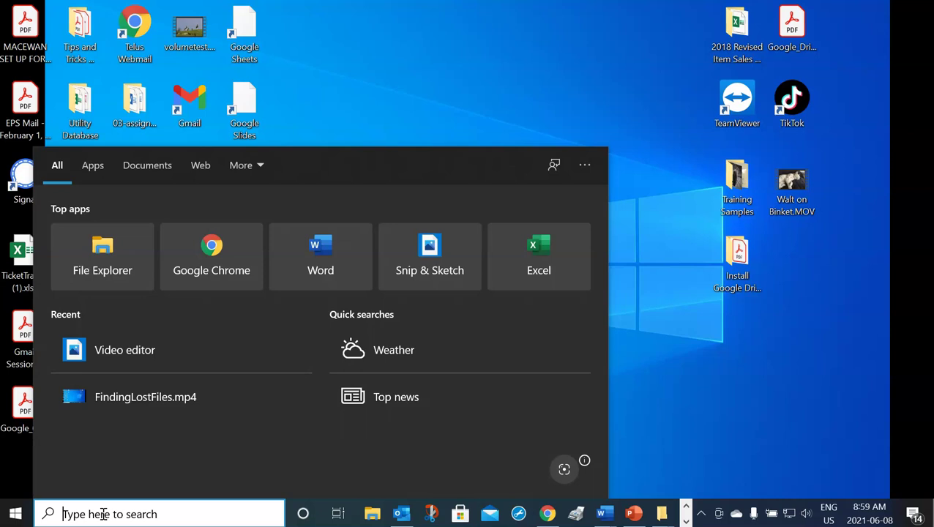
pyautogui.write('cats')
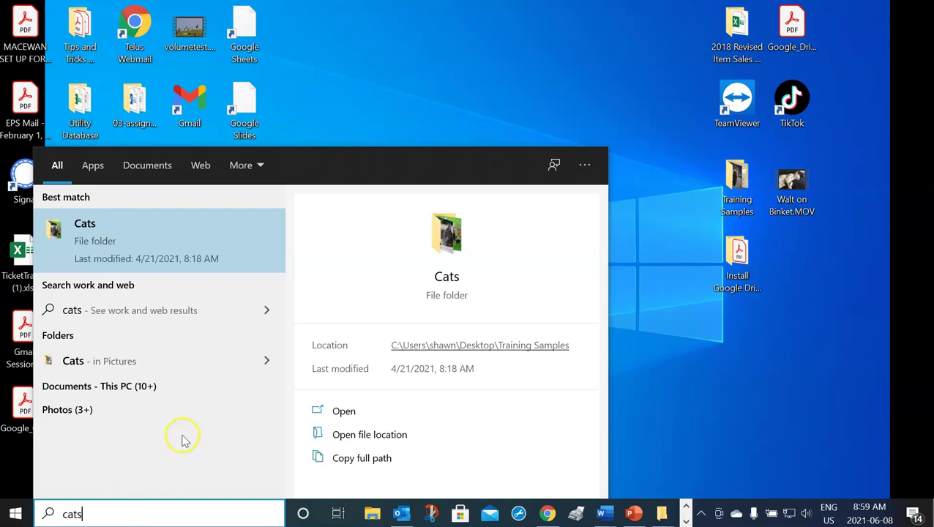
pyautogui.moveTo(101, 247); pyautogui.dragTo(120, 300)
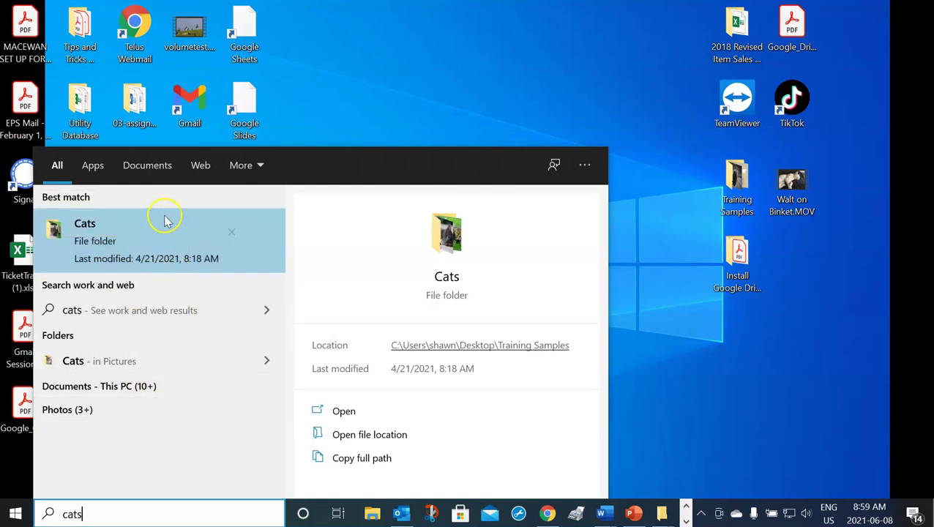
pyautogui.click(147, 165)
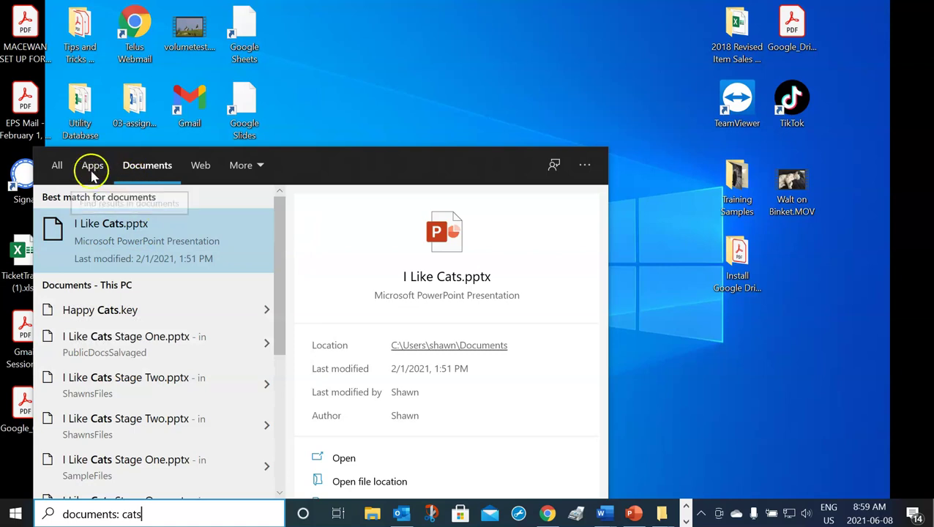
pyautogui.click(56, 166)
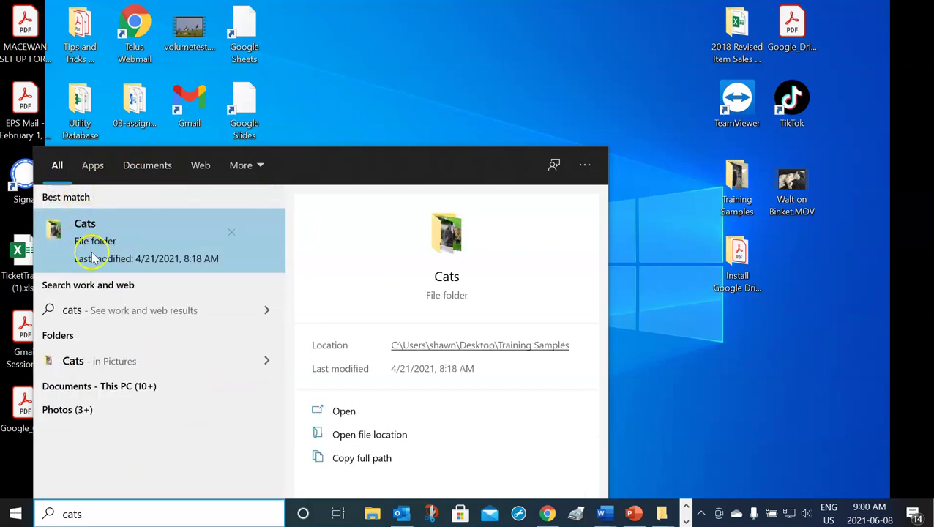
# Open the best-match Cats folder from the search results, view its pictures, and close it.
pyautogui.click(93, 249)
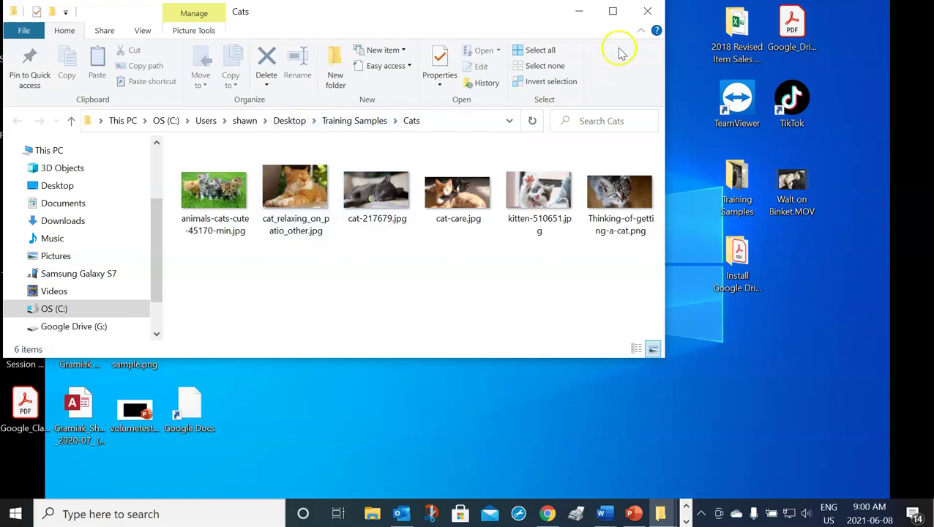
pyautogui.click(648, 13)
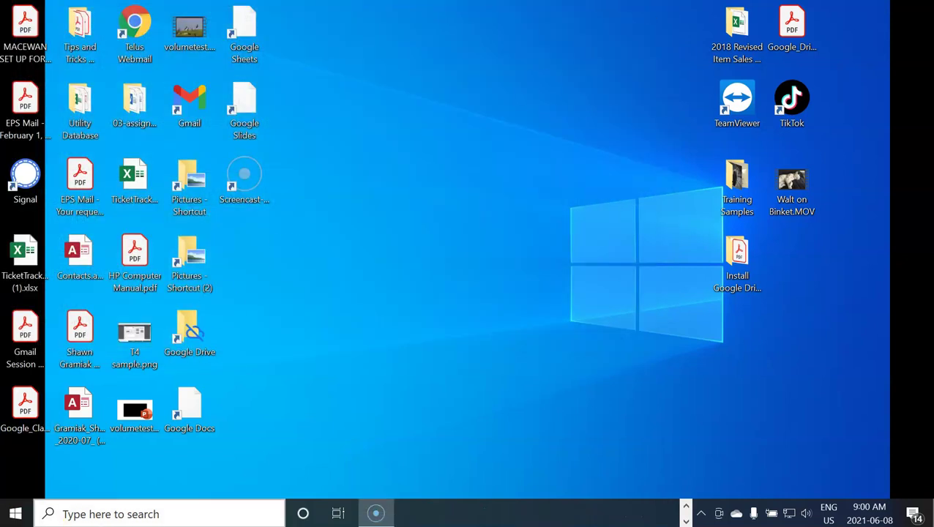
# Search Windows for "access".
pyautogui.click(77, 515)
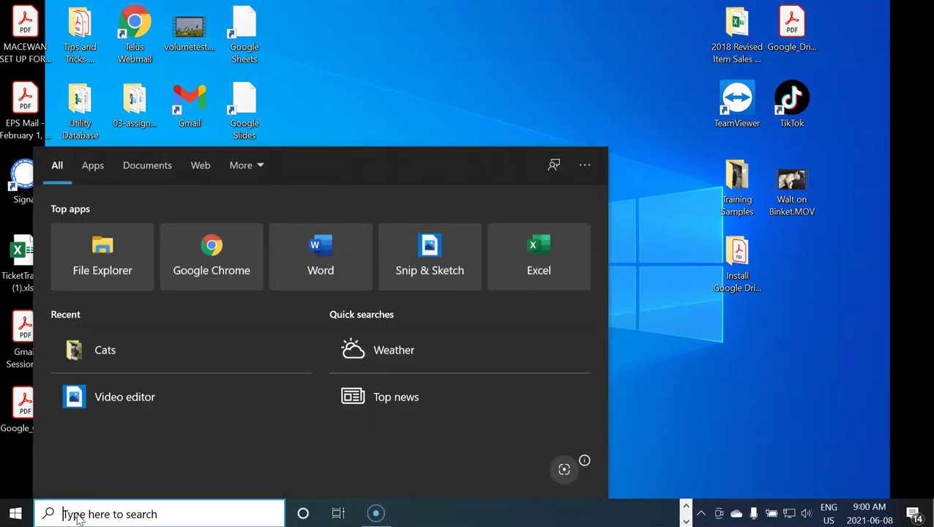
pyautogui.write('access')
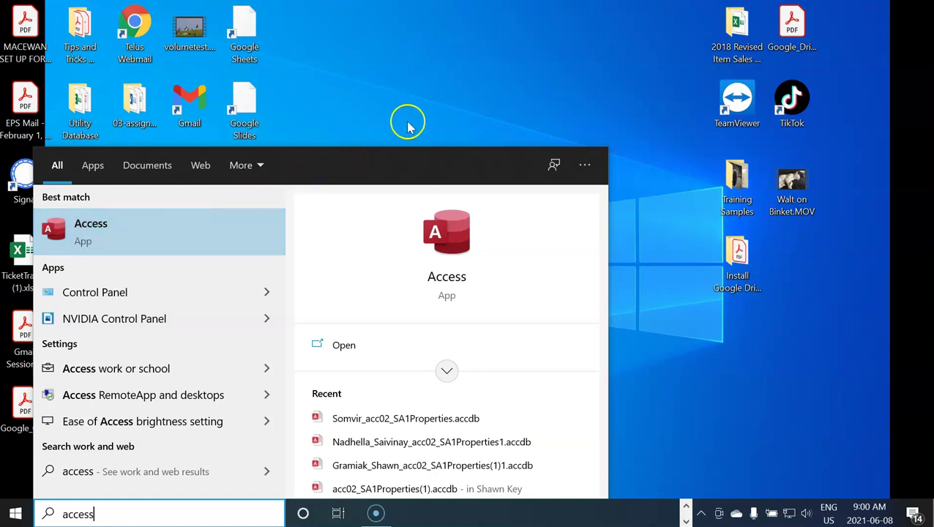
pyautogui.press('Return')
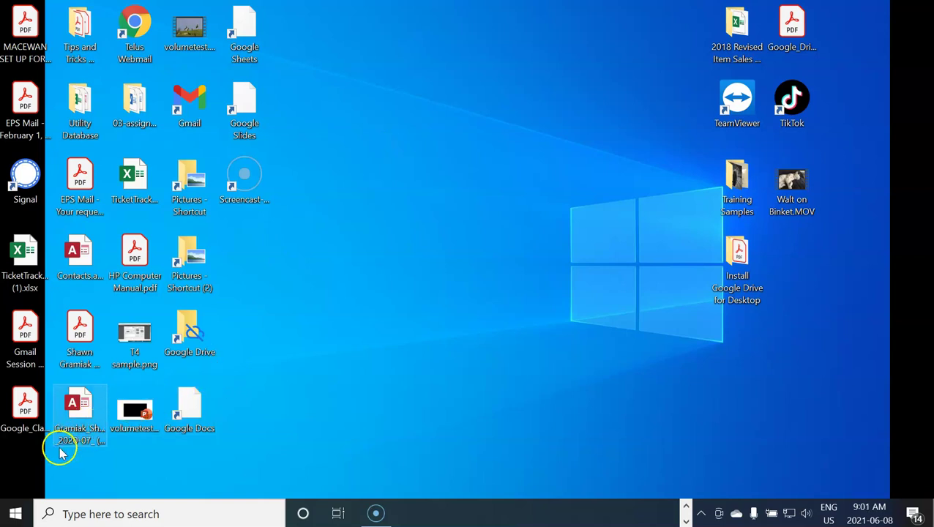
# Bring up Windows search through the Start button's shortcut options and dismiss it.
pyautogui.rightClick(16, 515)
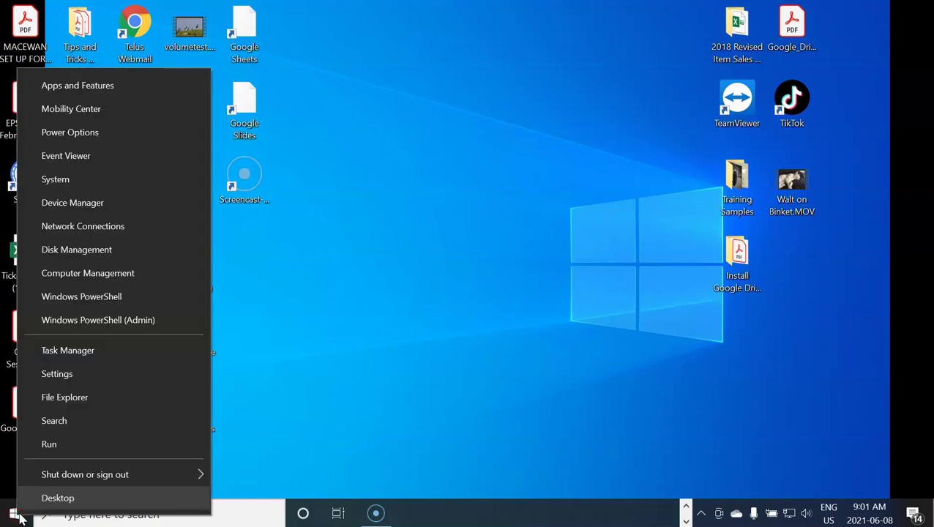
pyautogui.click(63, 425)
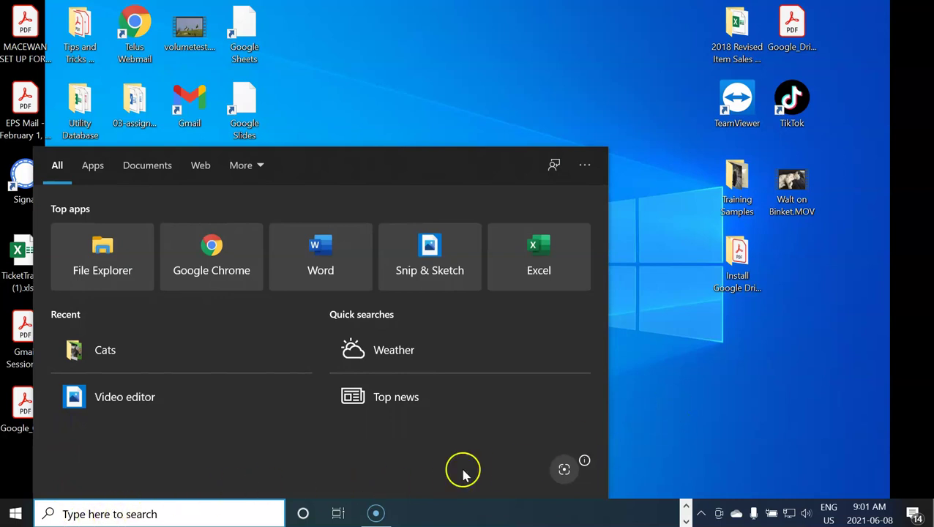
pyautogui.click(681, 413)
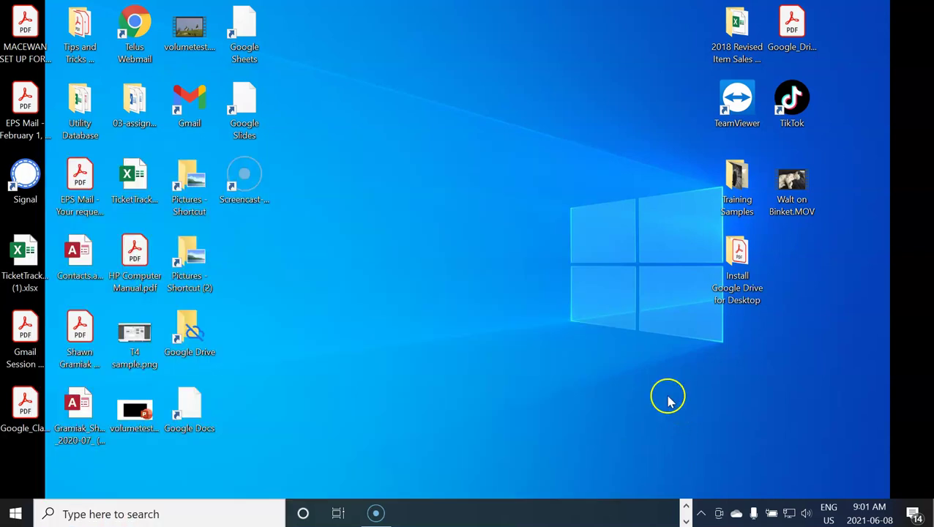
# Open File Explorer and look through the files in the Downloads folder.
pyautogui.click(686, 505)
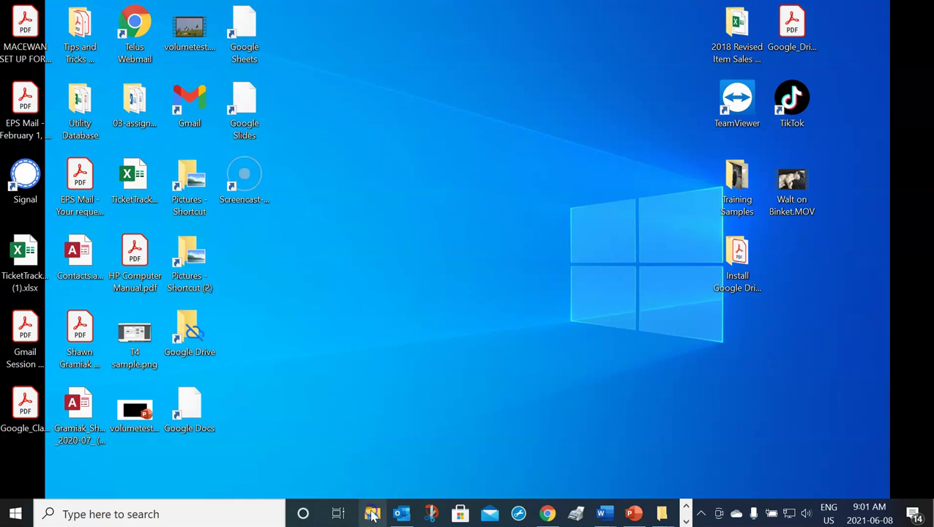
pyautogui.click(373, 515)
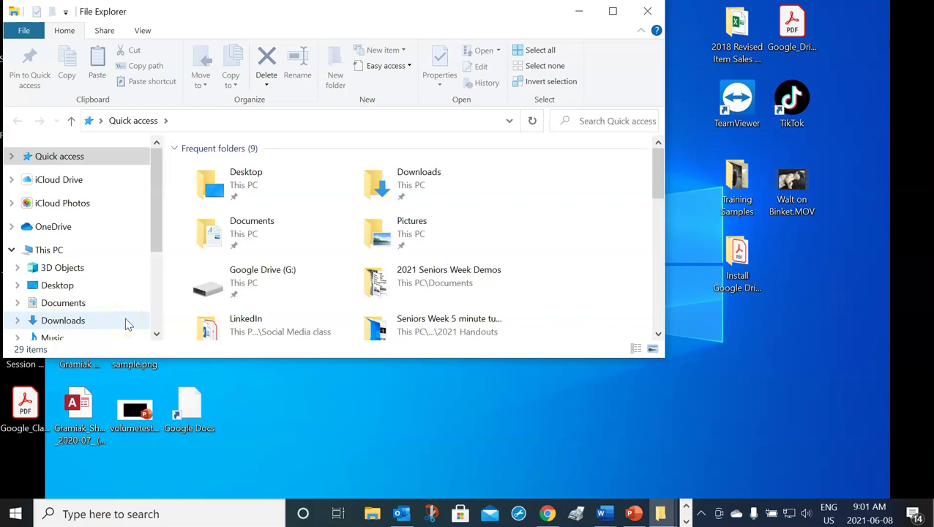
pyautogui.click(73, 322)
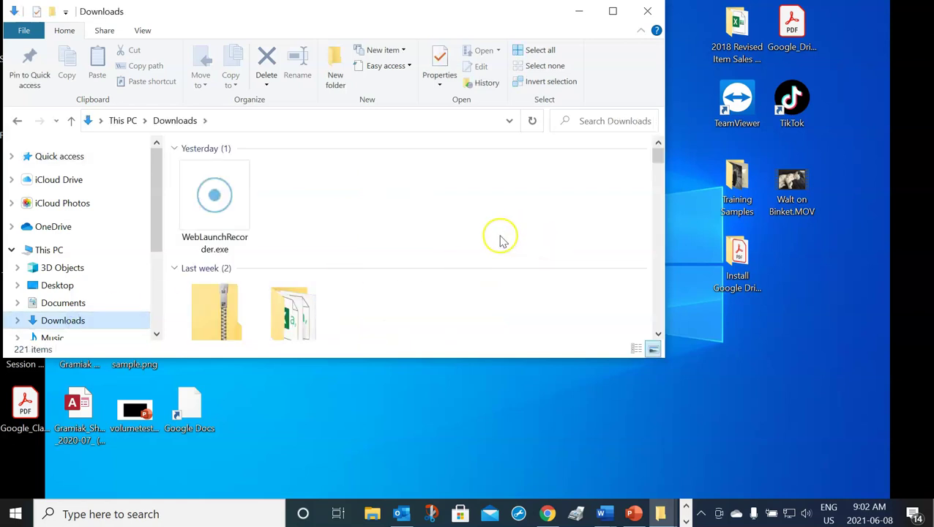
pyautogui.scroll(-1, 500, 236)
pyautogui.scroll(-3, 500, 242)
pyautogui.scroll(1, 500, 242)
pyautogui.scroll(5, 502, 242)
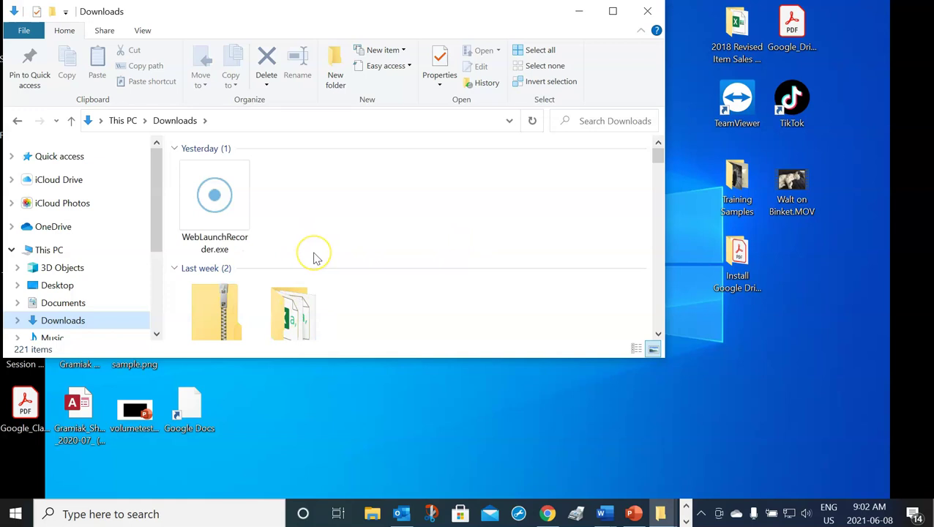
# Show the Documents folder and maximize the File Explorer window.
pyautogui.click(76, 306)
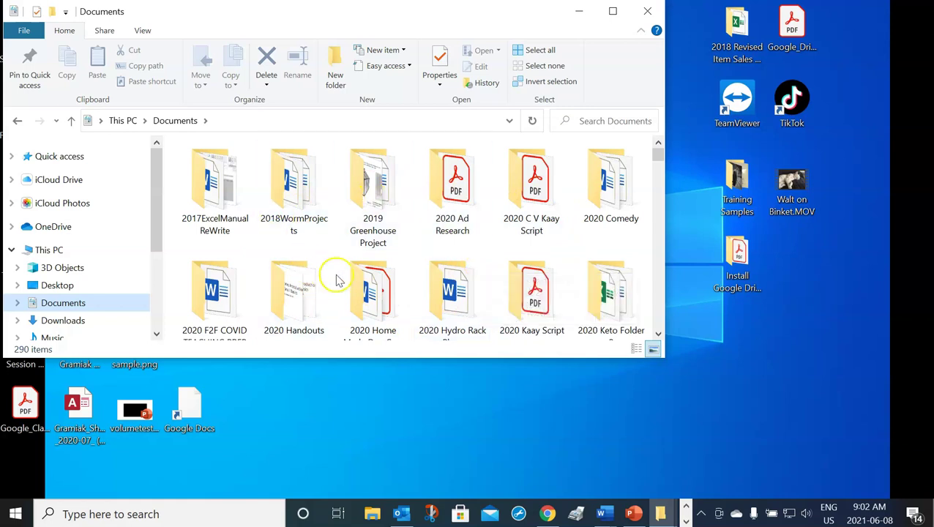
pyautogui.click(483, 269)
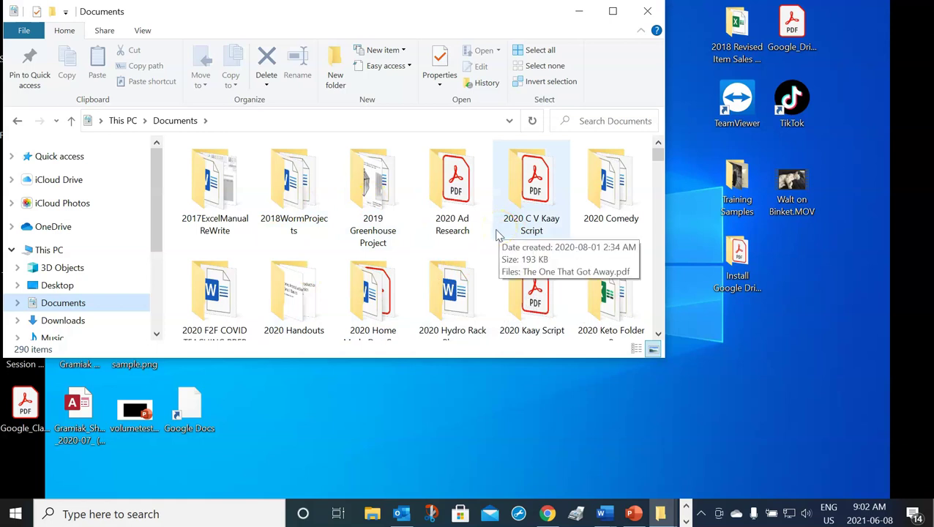
pyautogui.click(290, 253)
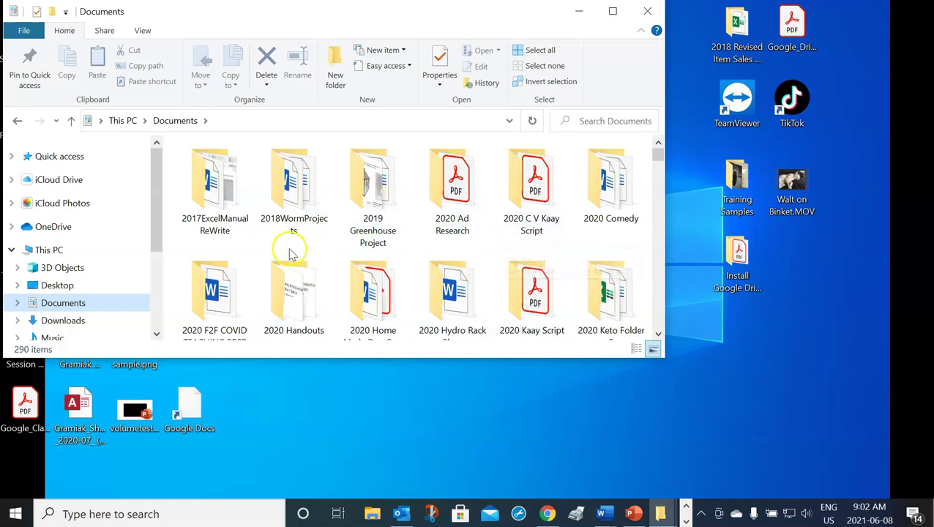
pyautogui.click(614, 12)
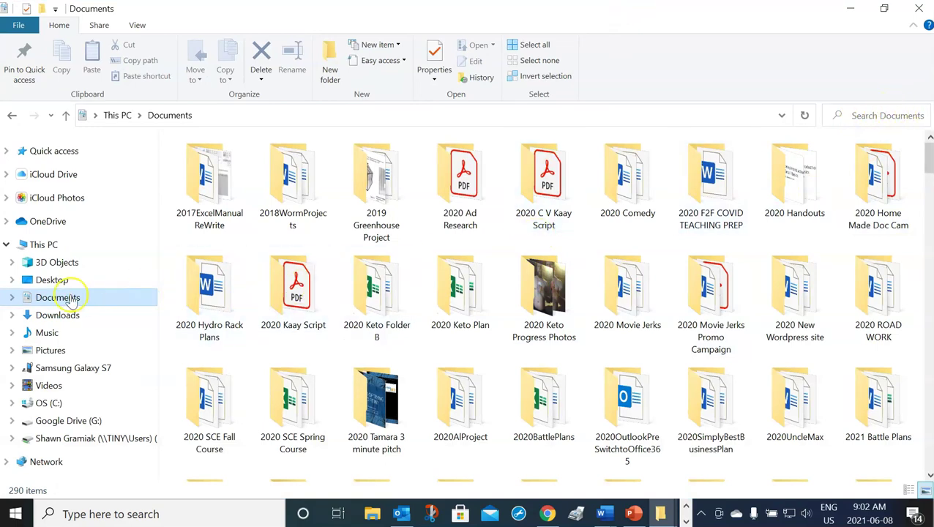
# Search the Documents folder for "cats" and minimize the File Explorer window.
pyautogui.click(862, 116)
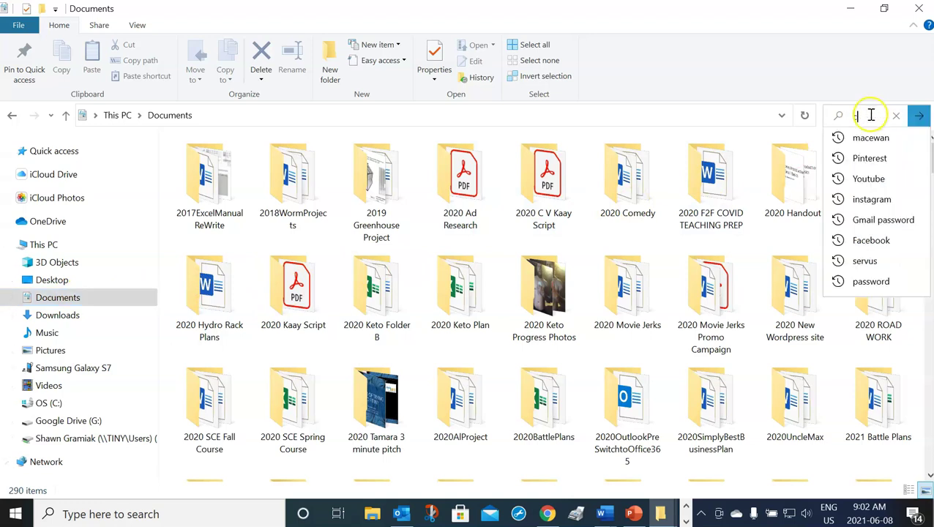
pyautogui.write('cats')
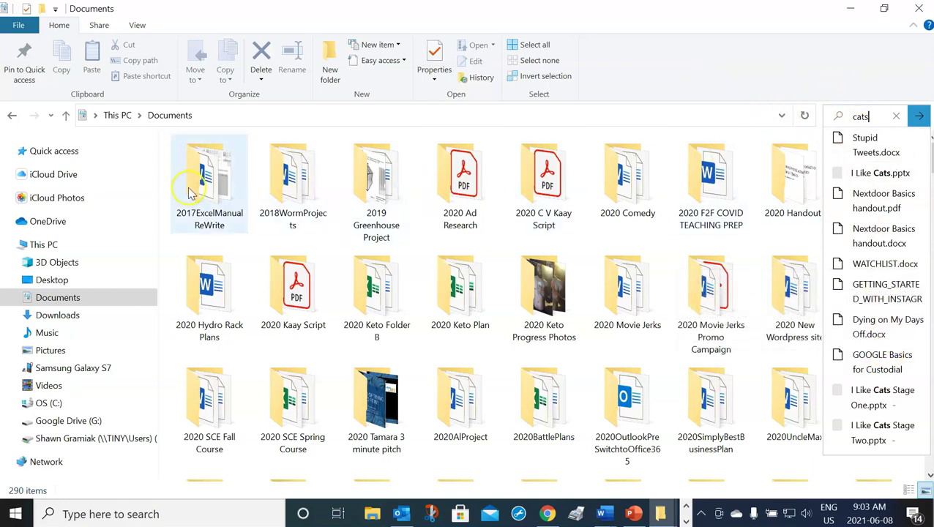
pyautogui.click(66, 304)
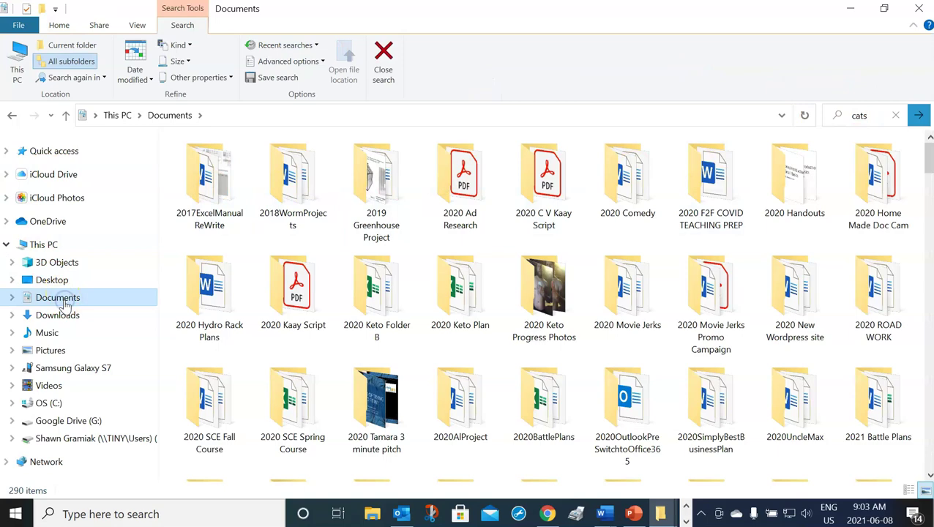
pyautogui.click(852, 9)
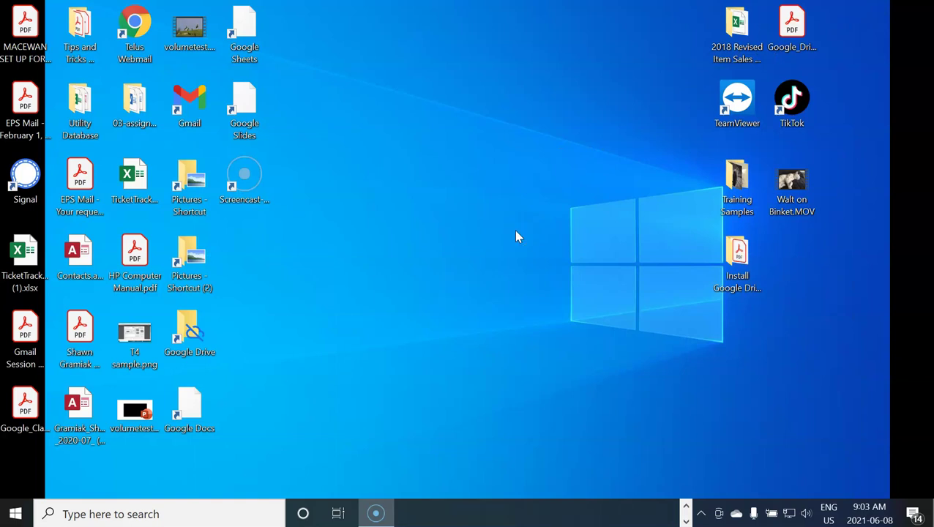
# Open a new File Explorer window and show last week's items in the Downloads folder.
pyautogui.click(687, 505)
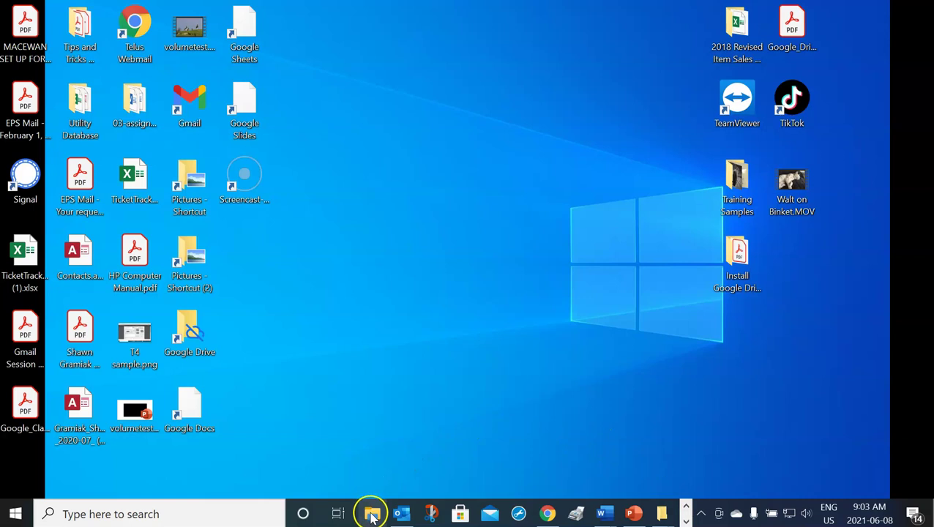
pyautogui.click(372, 517)
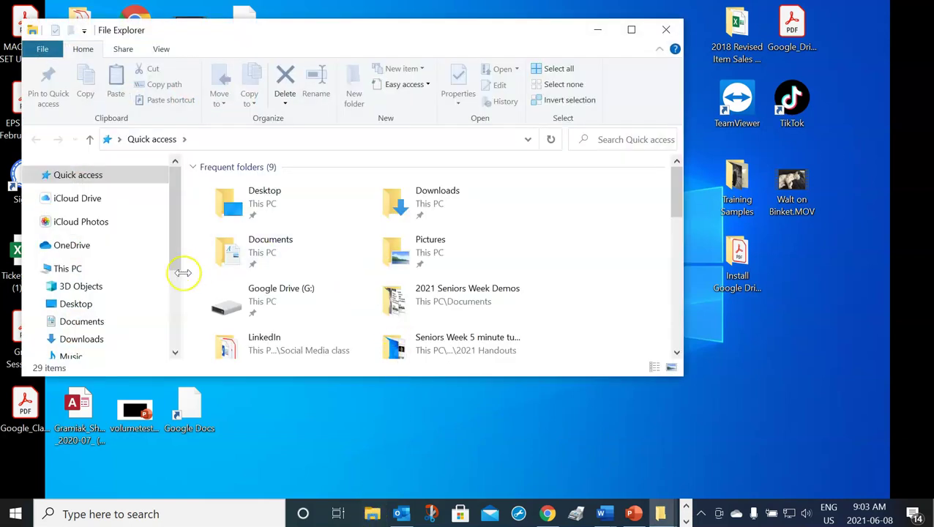
pyautogui.moveTo(173, 246); pyautogui.dragTo(172, 294)
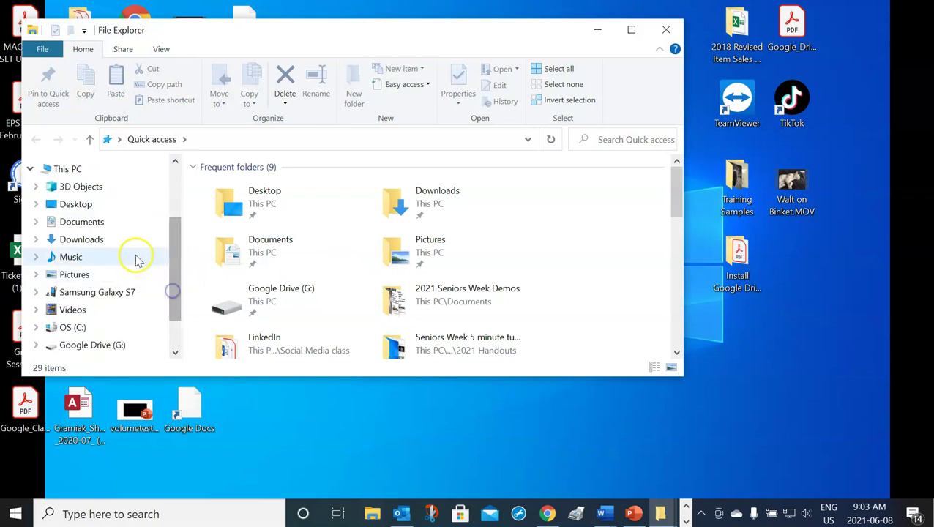
pyautogui.click(89, 243)
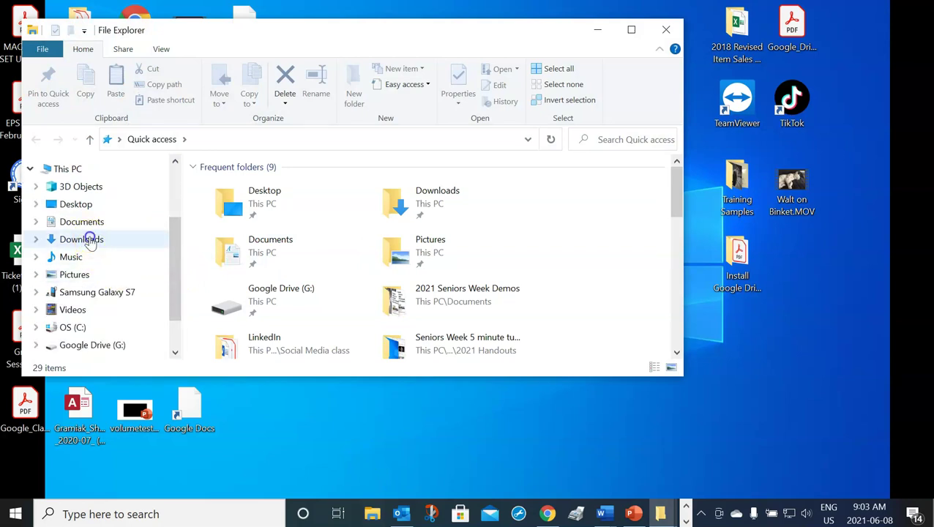
pyautogui.scroll(-2, 413, 268)
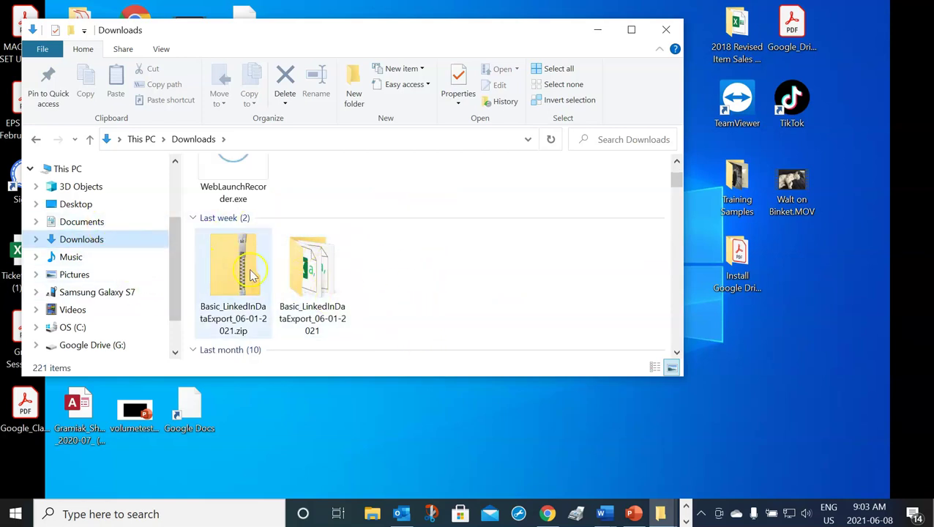
# Move the unzipped Basic_LinkedInDataExport_06-01-2021 folder from Downloads into Documents.
pyautogui.click(312, 277)
pyautogui.moveTo(312, 277); pyautogui.dragTo(95, 201)
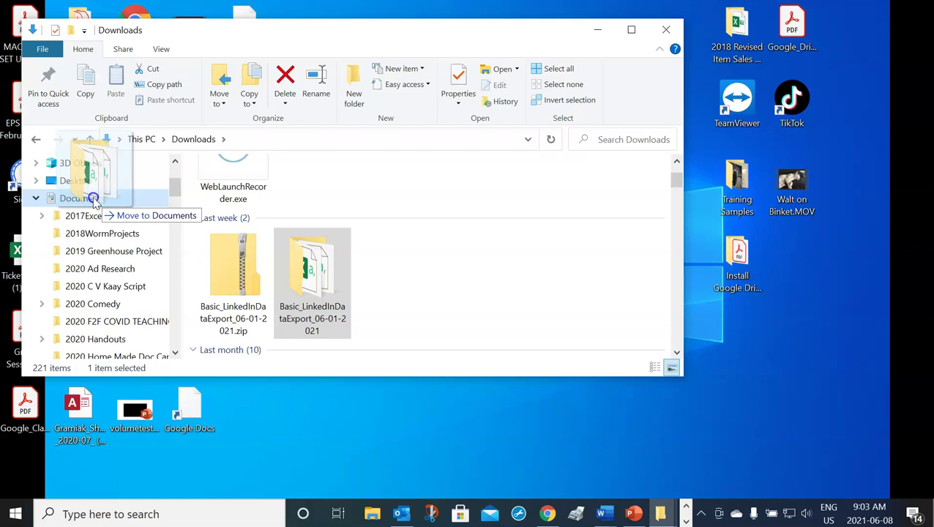
pyautogui.moveTo(93, 202); pyautogui.dragTo(91, 199)
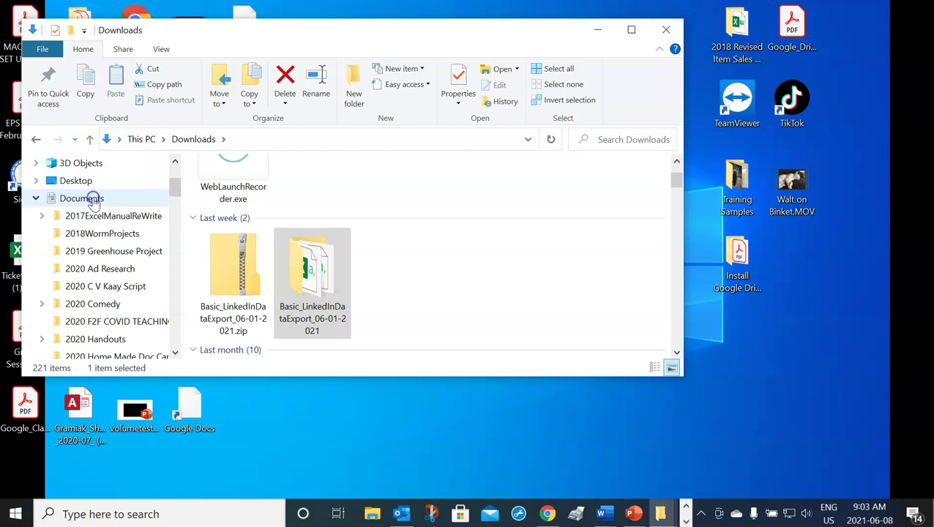
# Collapse the Documents folder's list of subfolders under This PC in the folder tree.
pyautogui.scroll(1, 129, 202)
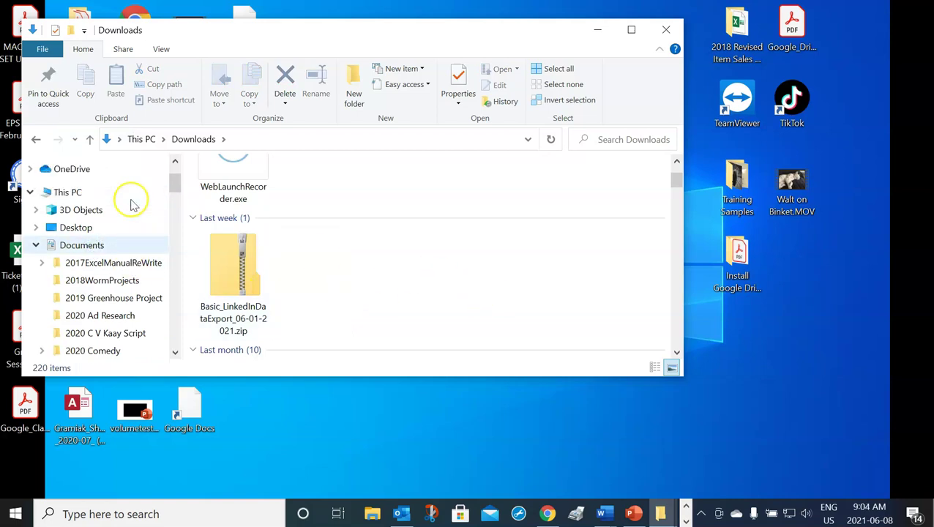
pyautogui.scroll(-1, 125, 232)
pyautogui.scroll(1, 84, 224)
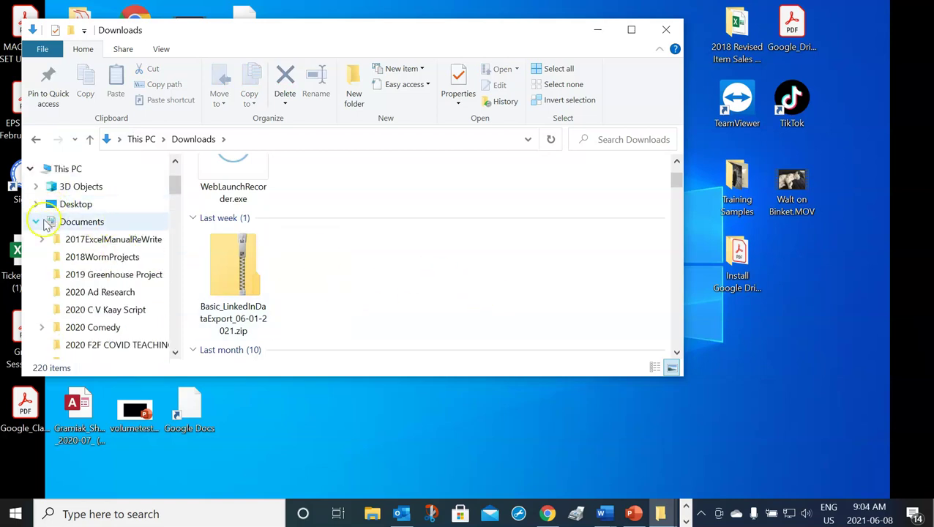
pyautogui.click(35, 221)
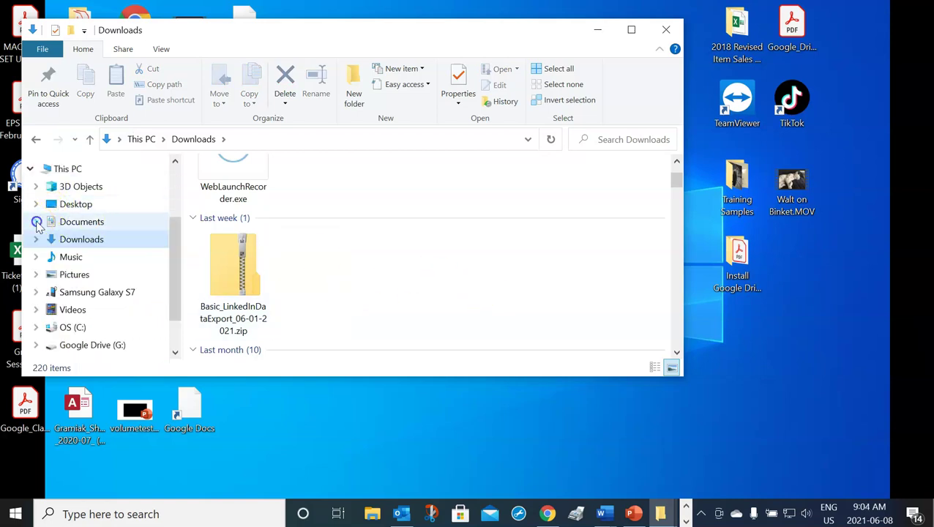
# Show the contents of the Downloads folder and the Music folder under This PC.
pyautogui.click(94, 244)
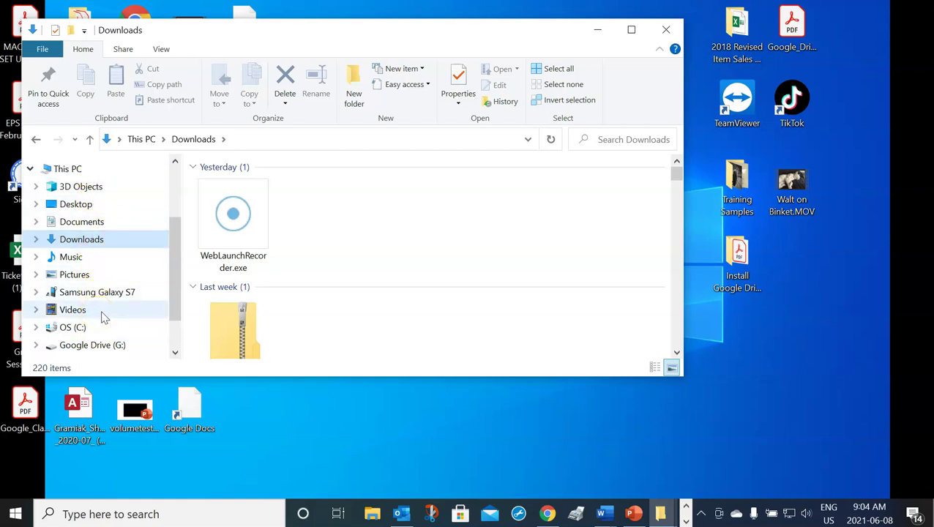
pyautogui.click(80, 259)
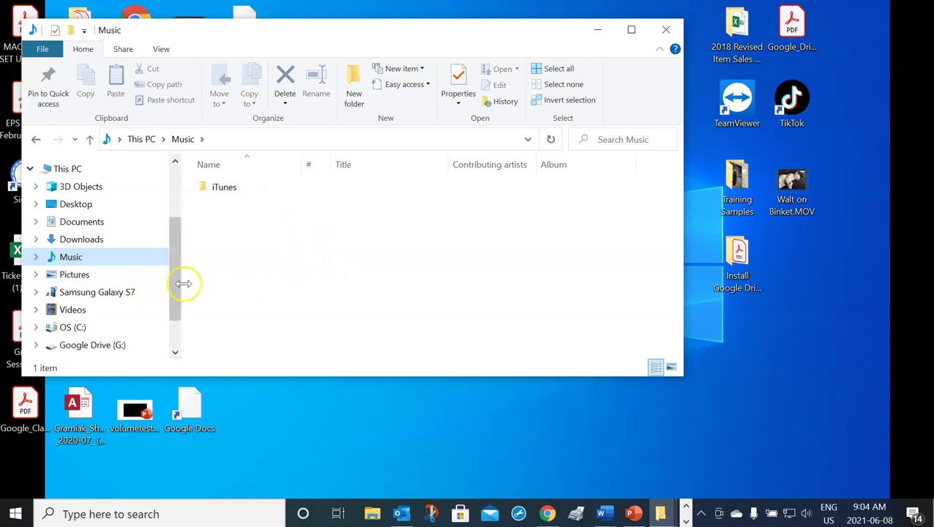
# Return to the Downloads folder to view last month's items and close the File Explorer window.
pyautogui.click(98, 239)
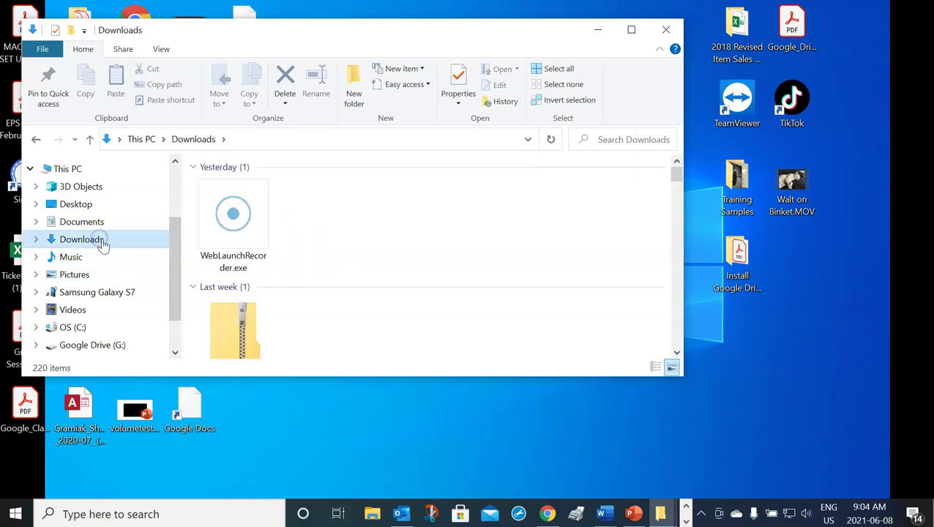
pyautogui.scroll(-1, 386, 249)
pyautogui.scroll(-2, 392, 246)
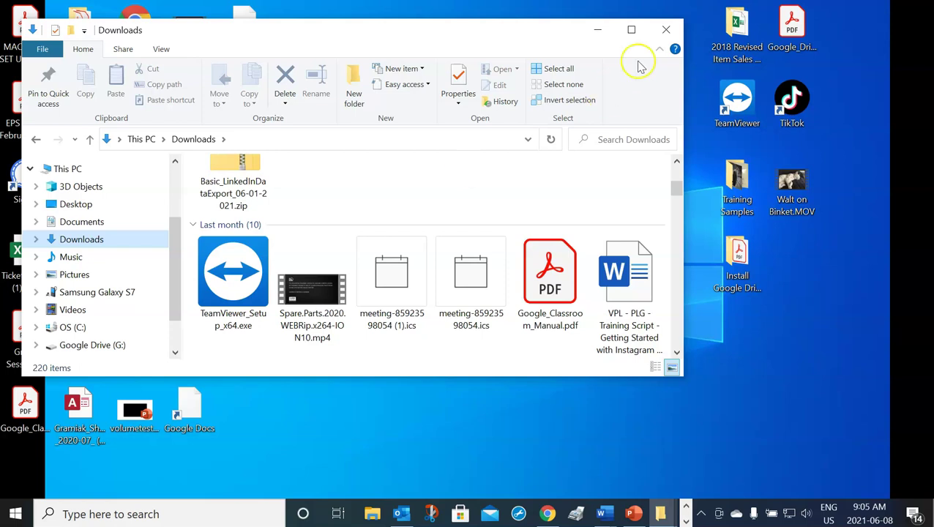
pyautogui.click(661, 30)
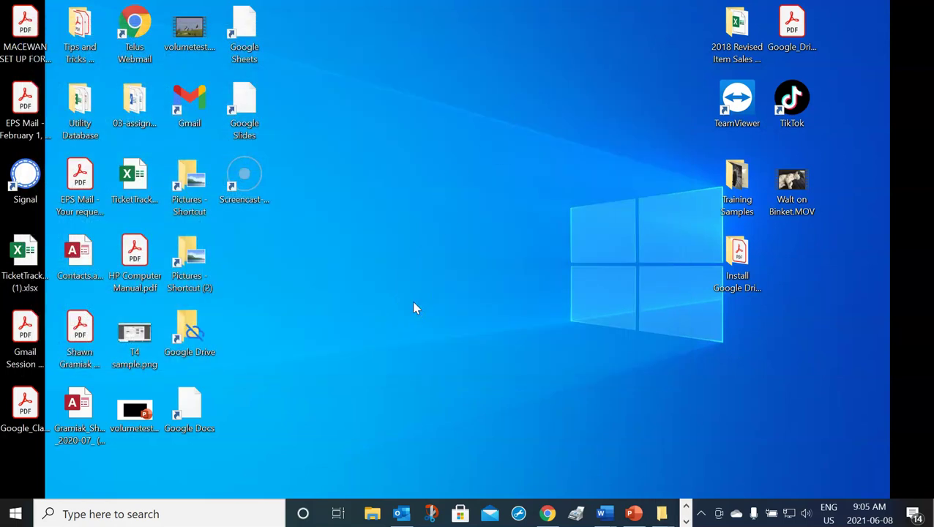
# Open a new File Explorer window and look through last month's files in the Downloads folder under This PC.
pyautogui.click(372, 515)
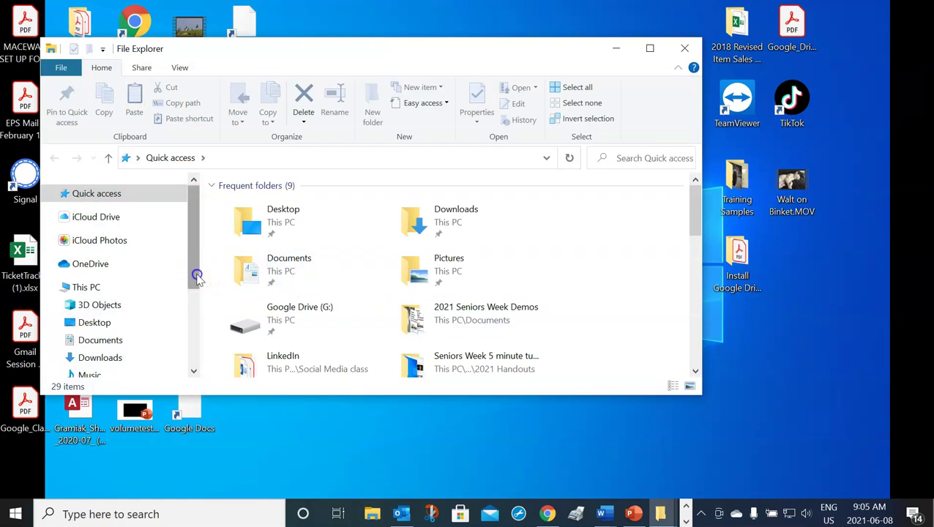
pyautogui.moveTo(196, 273); pyautogui.dragTo(196, 334)
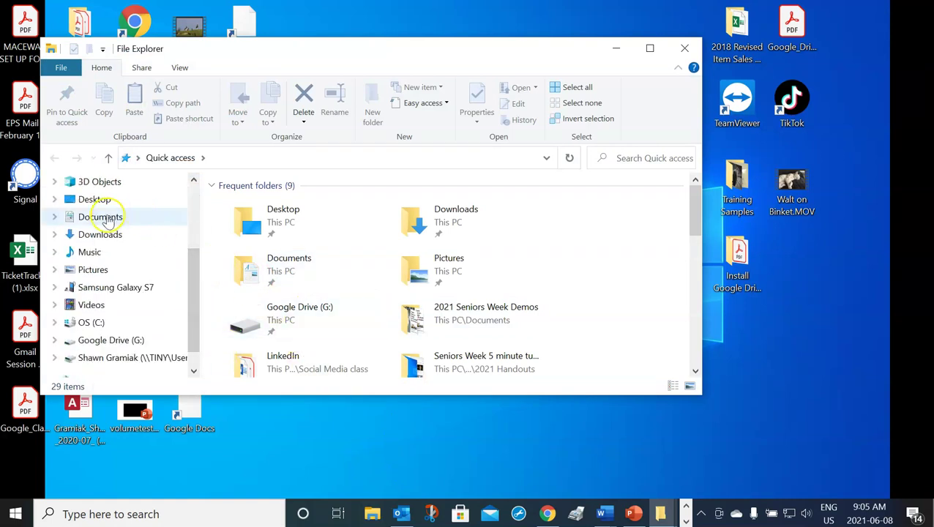
pyautogui.click(103, 239)
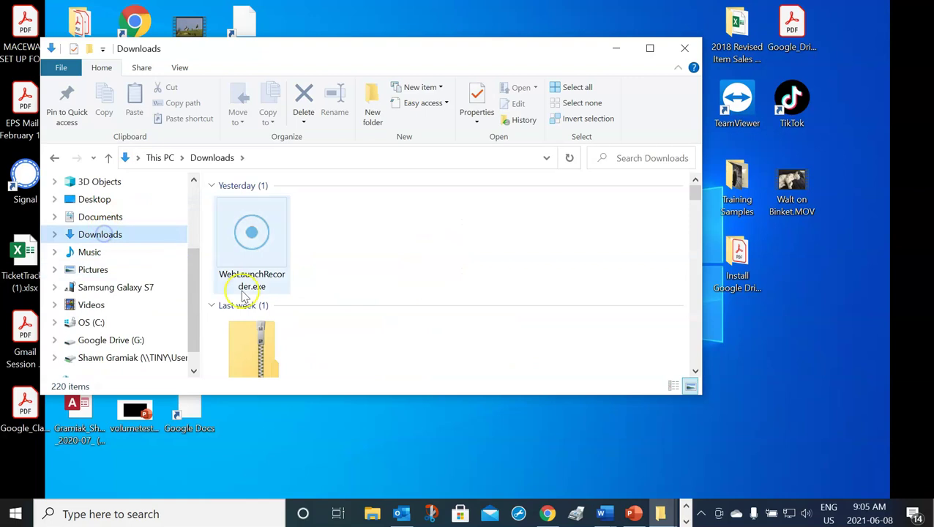
pyautogui.scroll(-3, 401, 322)
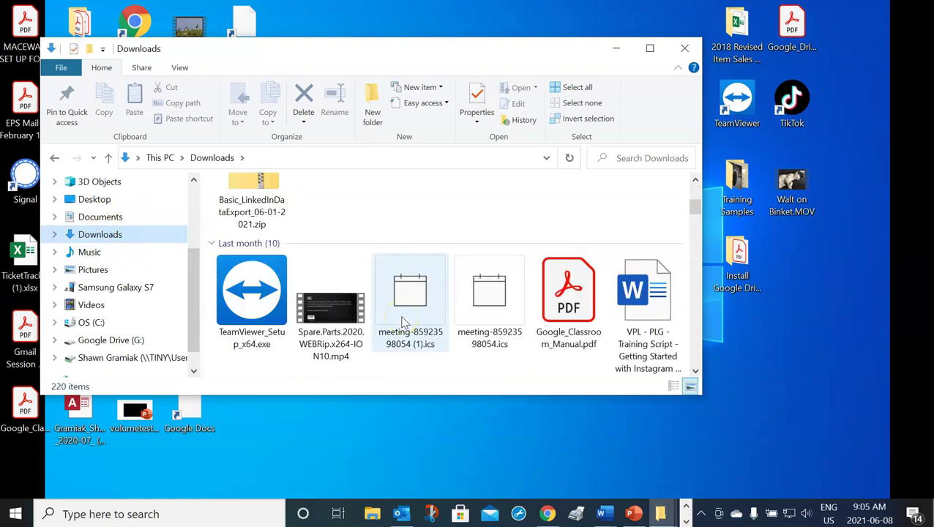
pyautogui.scroll(-3, 401, 323)
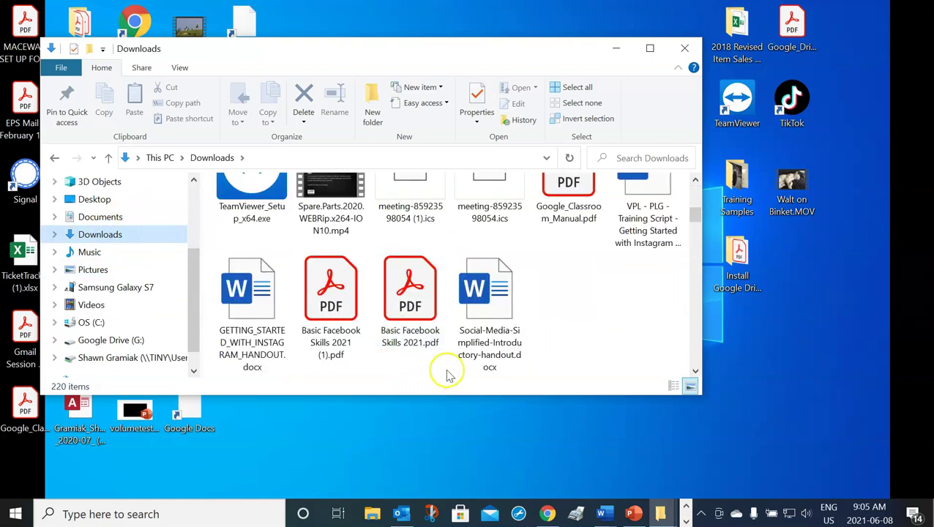